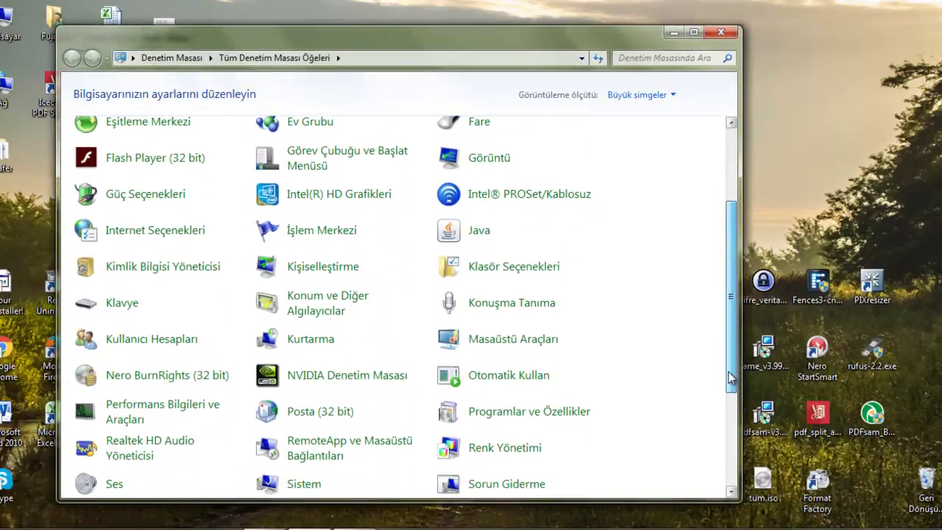
Step: Open Programlar ve Özellikler from Denetim Masası and make its window slightly taller to show more installed programs
{"action": "left_click", "coordinate": [517, 363]}
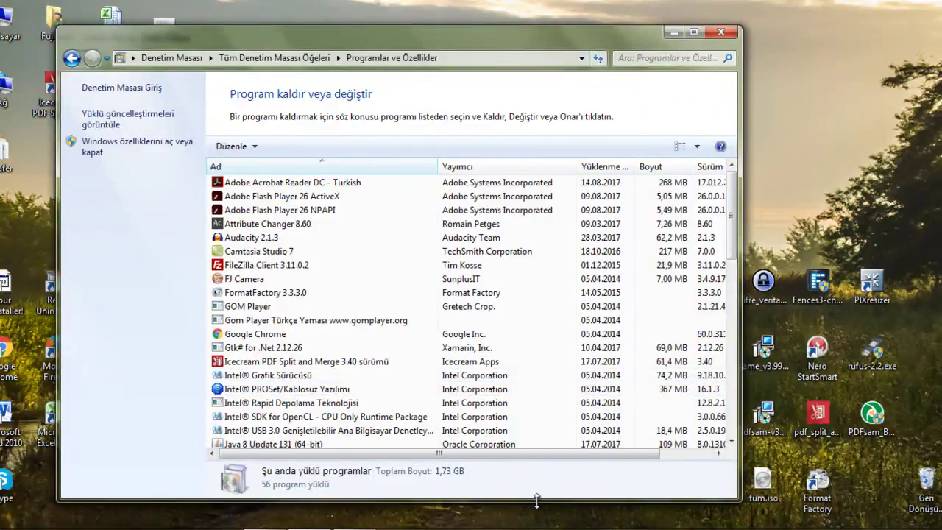
{"action": "left_click_drag", "start_coordinate": [537, 500], "coordinate": [537, 519]}
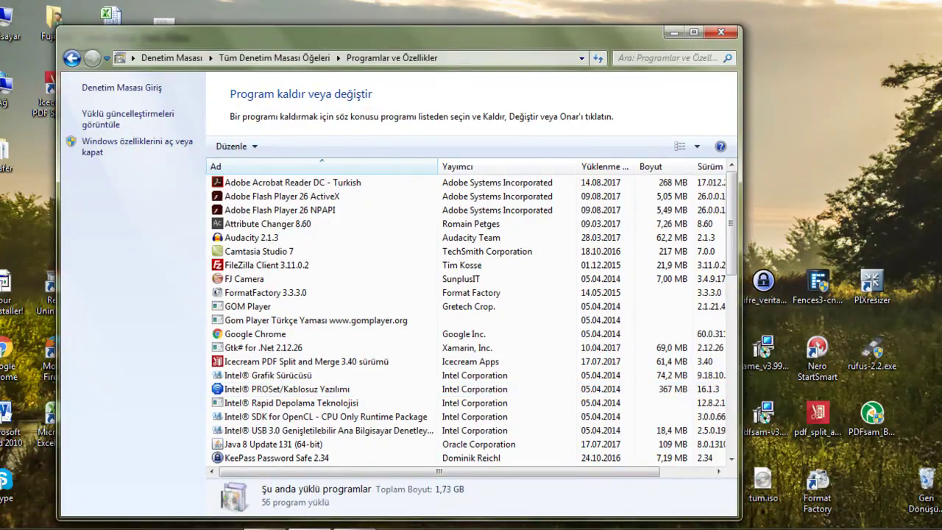
{"action": "left_click", "coordinate": [13, 520]}
{"action": "left_click", "coordinate": [17, 504]}
{"action": "type", "text": "r"}
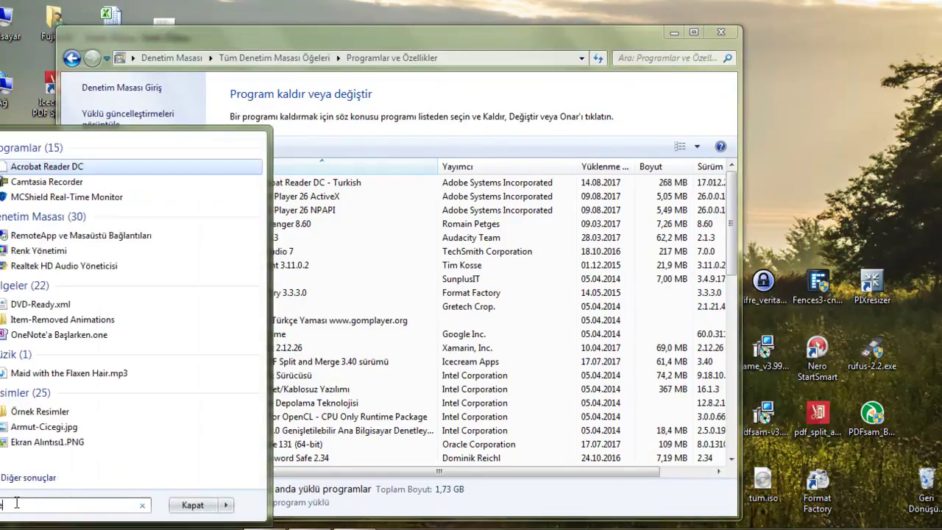
{"action": "type", "text": "egedit"}
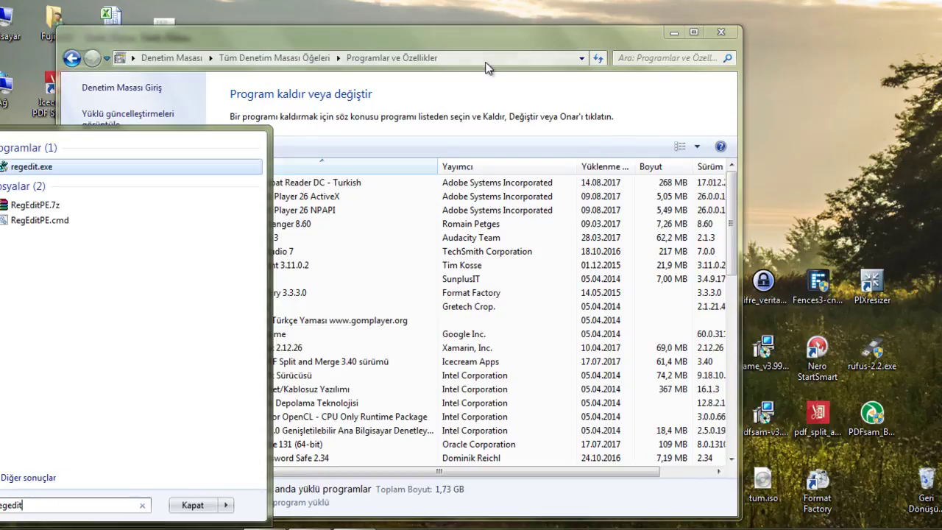
{"action": "left_click", "coordinate": [772, 77]}
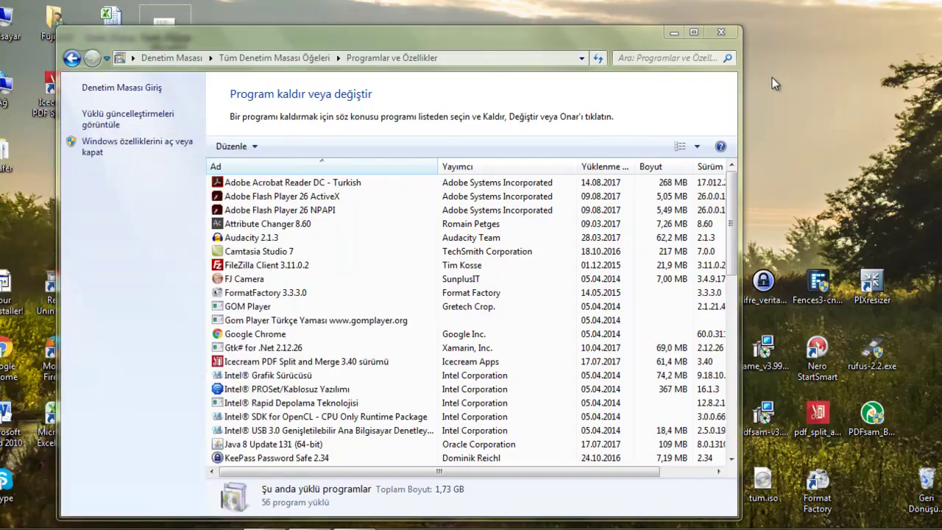
Step: Launch the Registry Editor by running regedit from the Run dialog and allow it to make changes
{"action": "left_click", "coordinate": [546, 217]}
{"action": "key", "text": "super+r"}
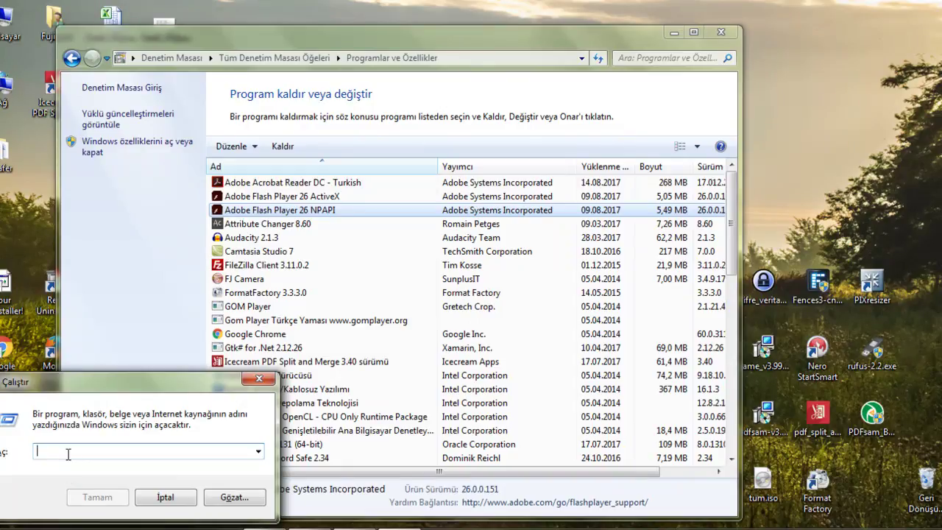
{"action": "type", "text": "reged"}
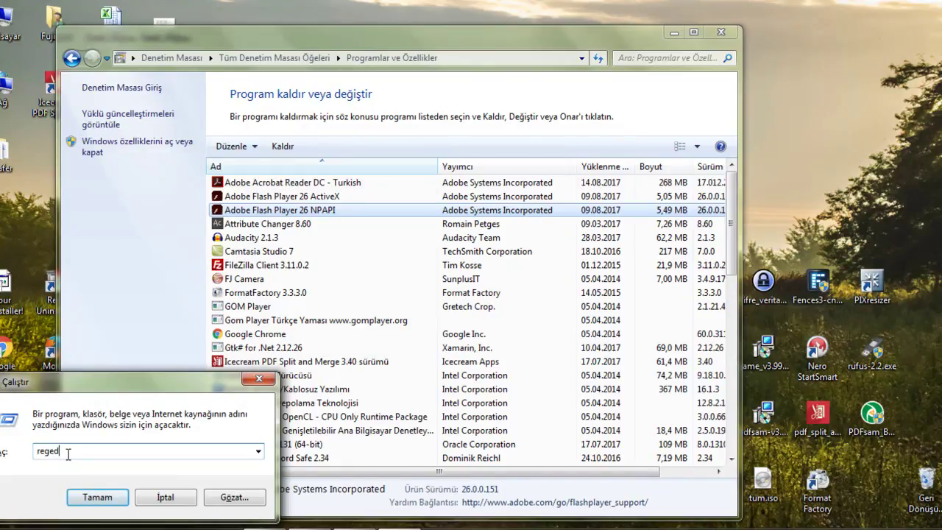
{"action": "type", "text": "it"}
{"action": "key", "text": "Return"}
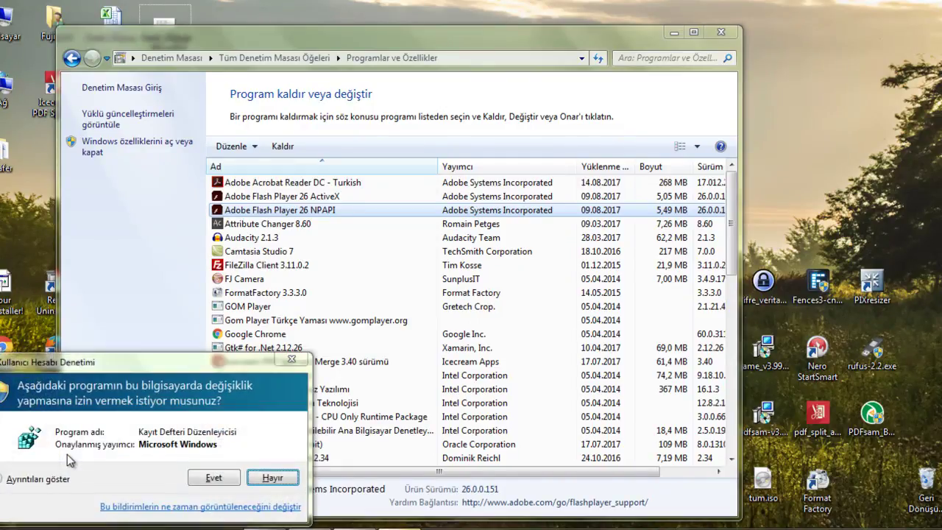
{"action": "left_click", "coordinate": [212, 478]}
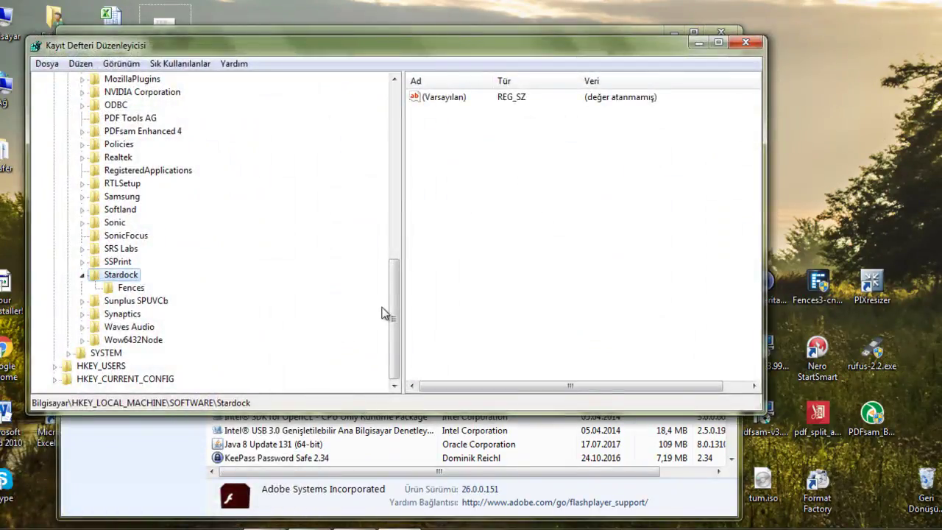
Step: Collapse the registry tree to its root keys, then expand HKEY_LOCAL_MACHINE, SOFTWARE and Microsoft
{"action": "left_click_drag", "start_coordinate": [398, 293], "coordinate": [394, 118]}
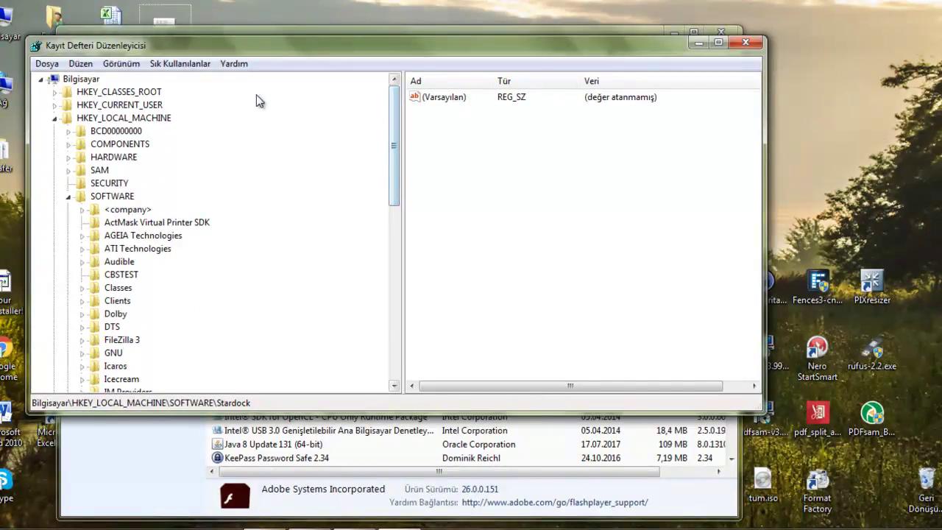
{"action": "left_click", "coordinate": [54, 119]}
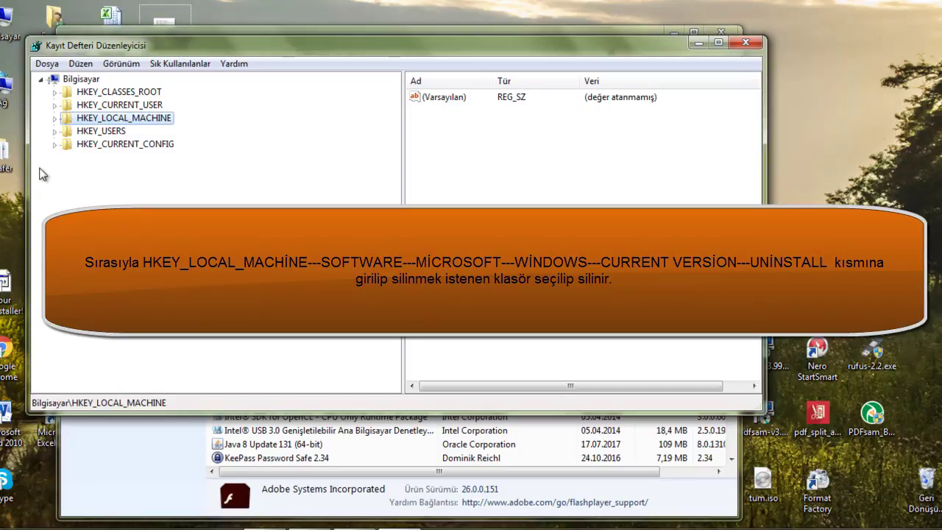
{"action": "left_click", "coordinate": [54, 118]}
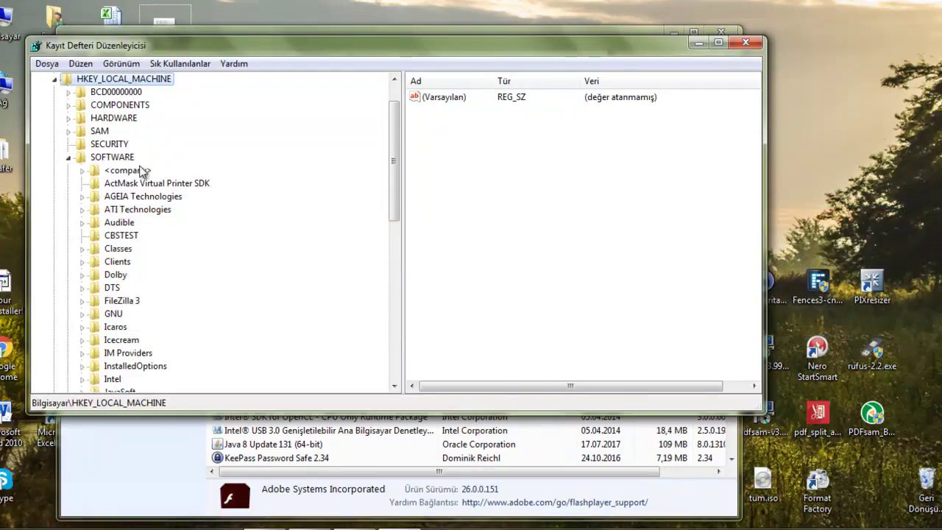
{"action": "left_click", "coordinate": [69, 158]}
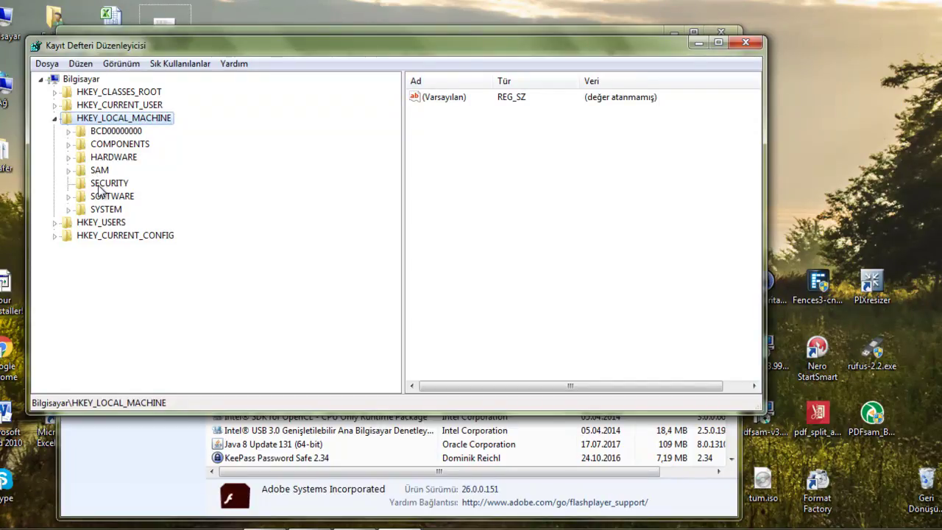
{"action": "left_click", "coordinate": [72, 197]}
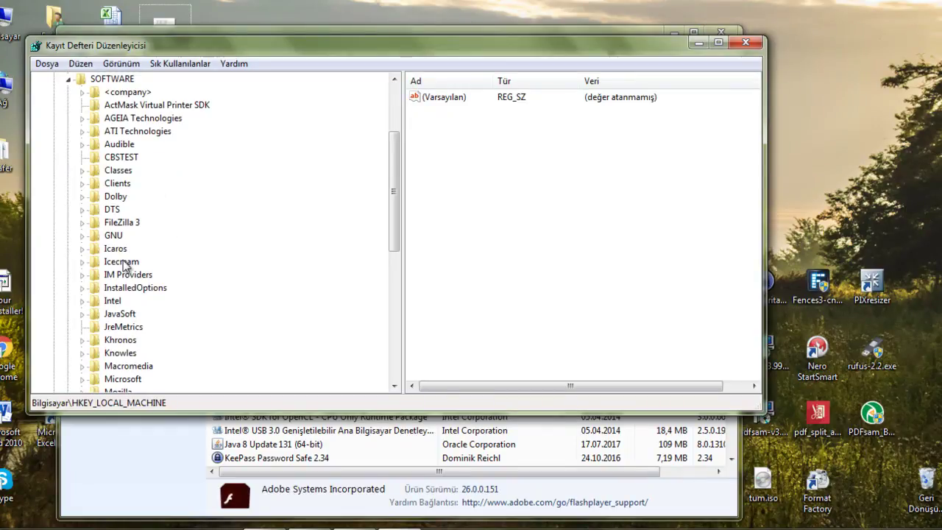
{"action": "left_click", "coordinate": [82, 379]}
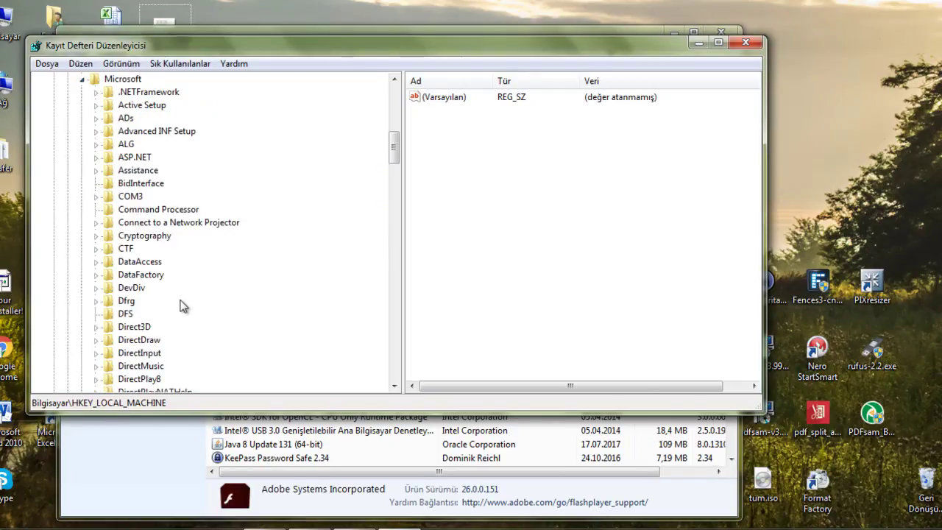
Step: Expand Windows, CurrentVersion and Uninstall beneath the Microsoft key
{"action": "left_click_drag", "start_coordinate": [390, 151], "coordinate": [397, 311]}
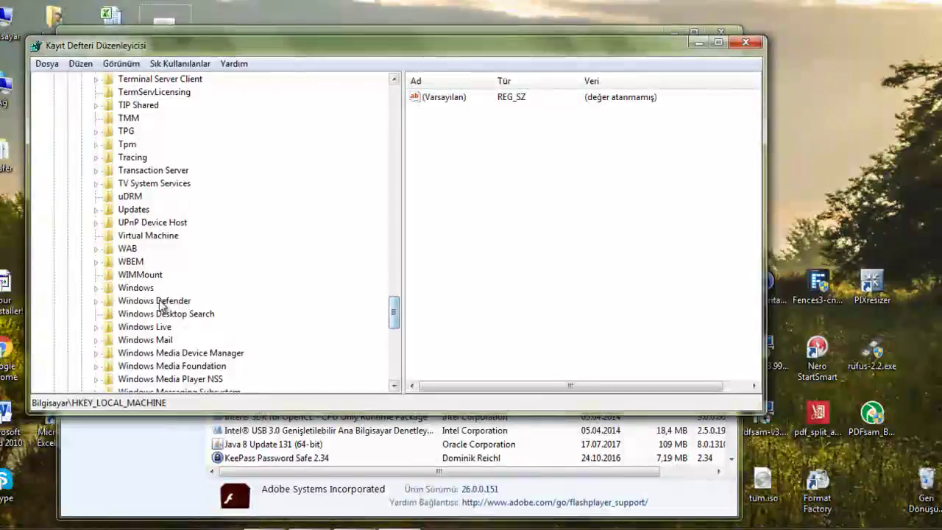
{"action": "left_click", "coordinate": [115, 290]}
{"action": "double_click", "coordinate": [115, 291]}
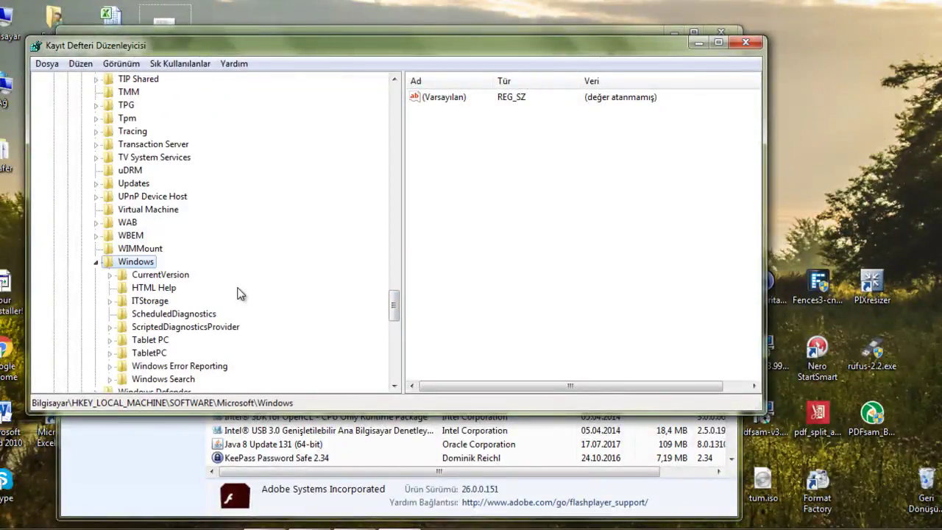
{"action": "left_click", "coordinate": [109, 275]}
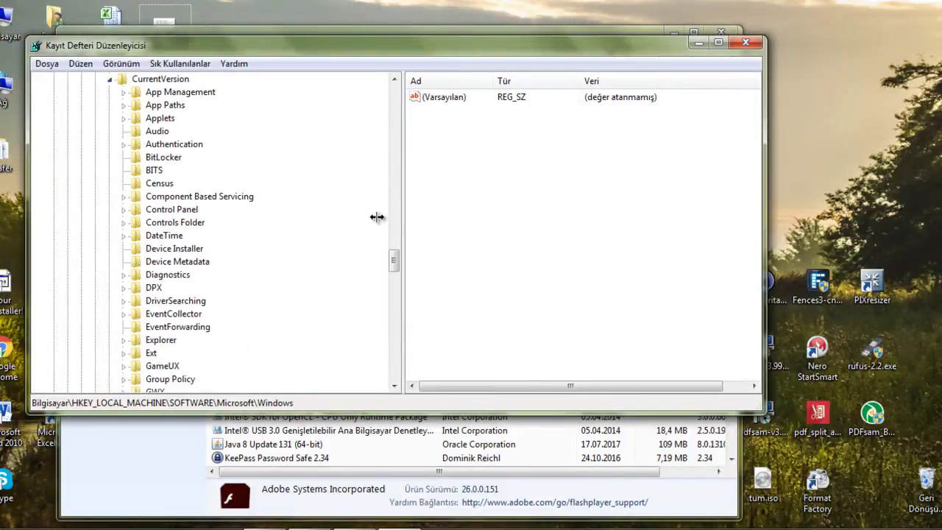
{"action": "left_click_drag", "start_coordinate": [395, 263], "coordinate": [408, 328]}
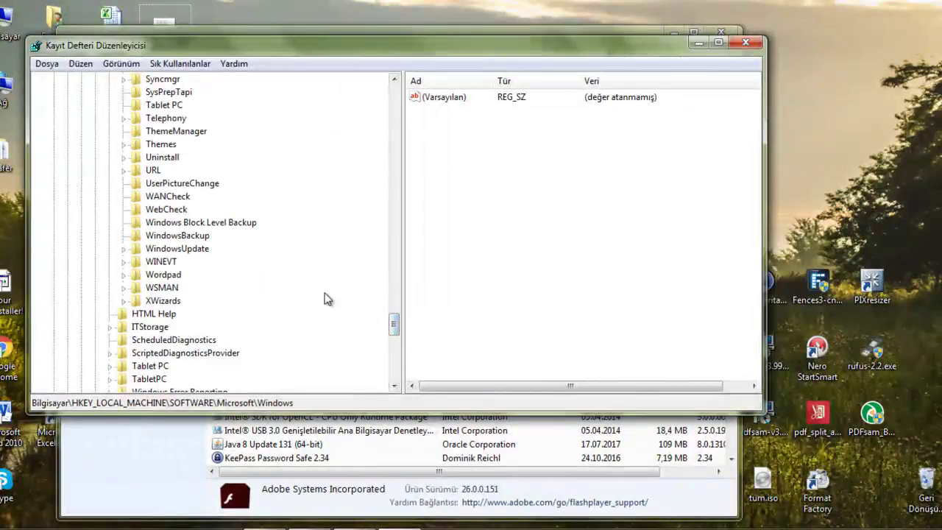
{"action": "left_click", "coordinate": [125, 159]}
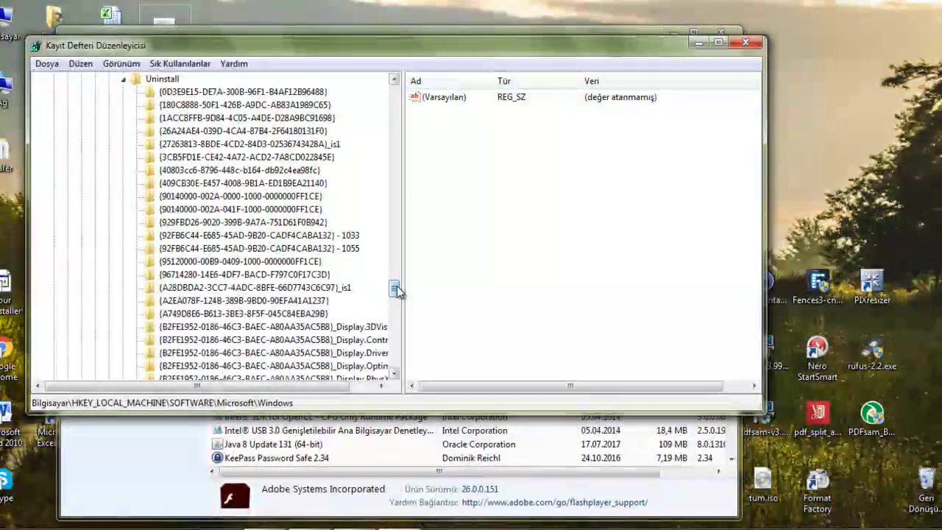
Step: Find the Stardock key under HKEY_LOCAL_MACHINE\SOFTWARE and examine the values in its Fences subkey
{"action": "left_click_drag", "start_coordinate": [394, 288], "coordinate": [415, 348]}
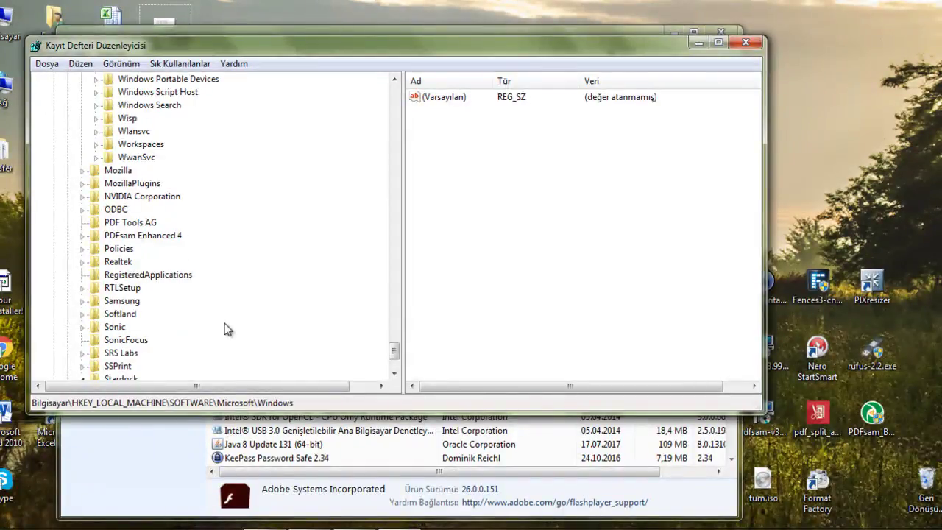
{"action": "left_click_drag", "start_coordinate": [393, 358], "coordinate": [395, 361]}
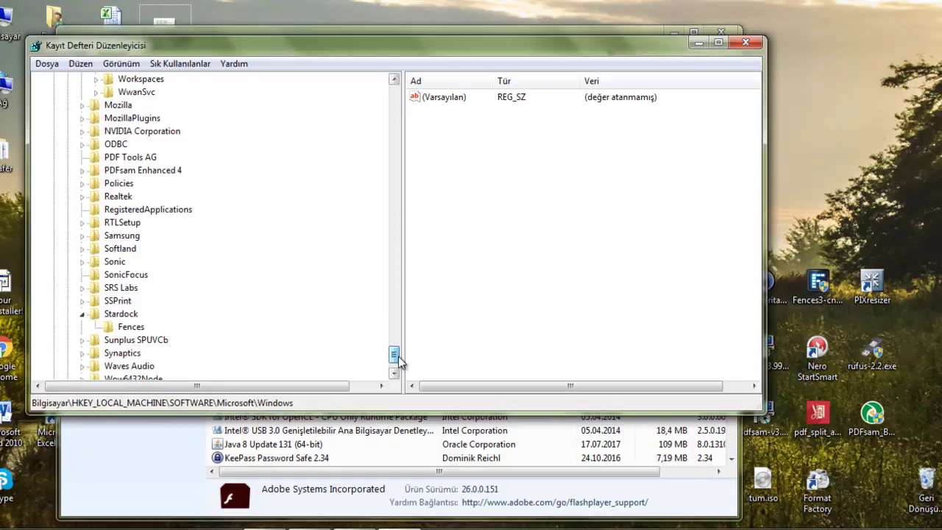
{"action": "double_click", "coordinate": [114, 316]}
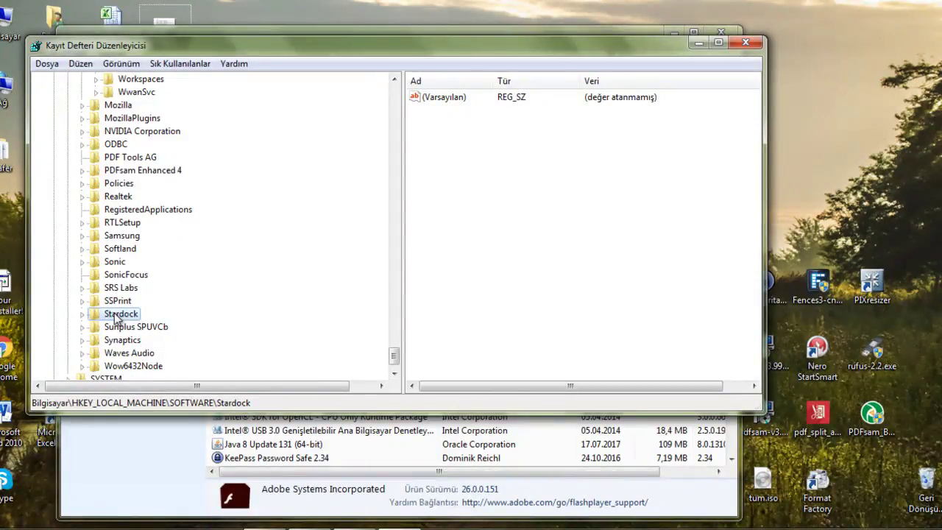
{"action": "right_click", "coordinate": [117, 318]}
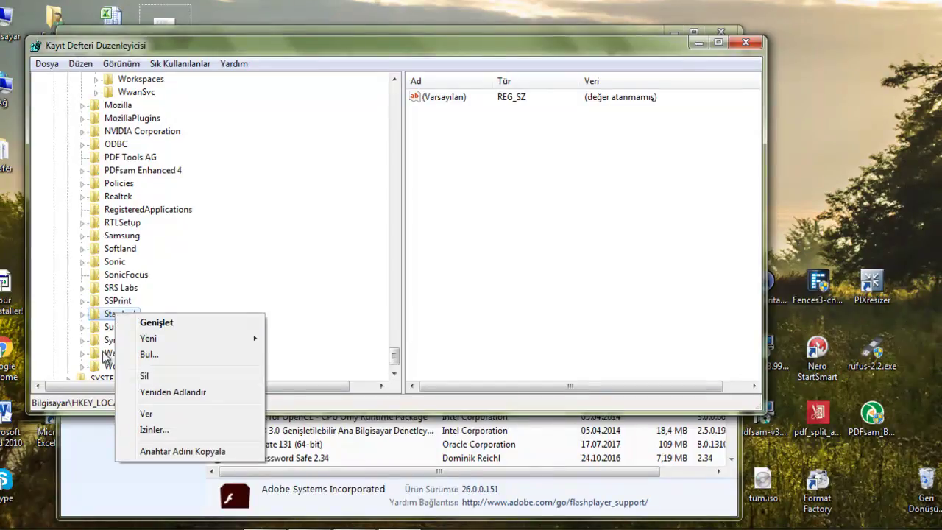
{"action": "left_click", "coordinate": [82, 314]}
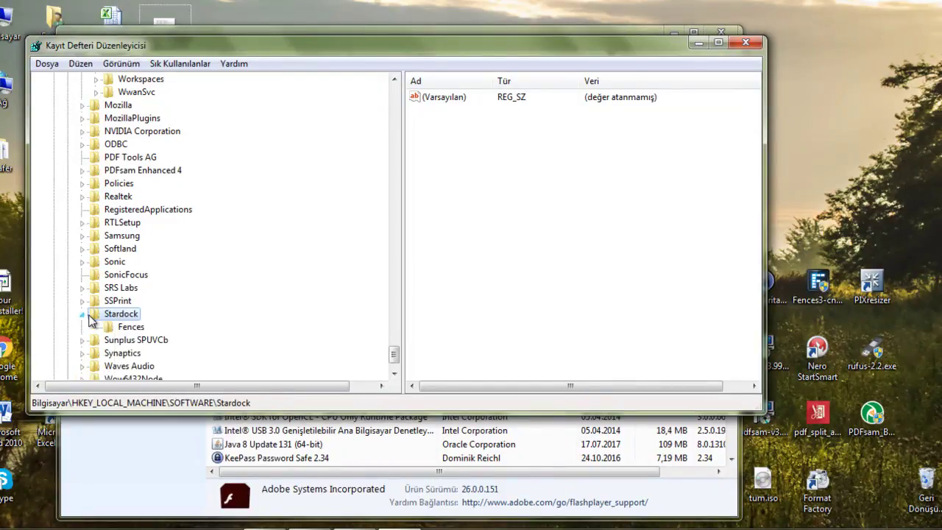
{"action": "left_click", "coordinate": [123, 329]}
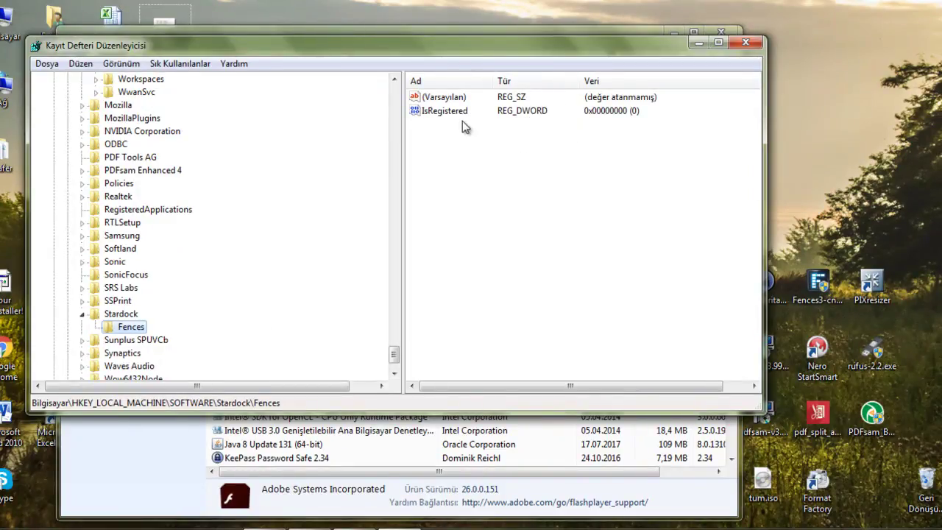
{"action": "left_click", "coordinate": [590, 115]}
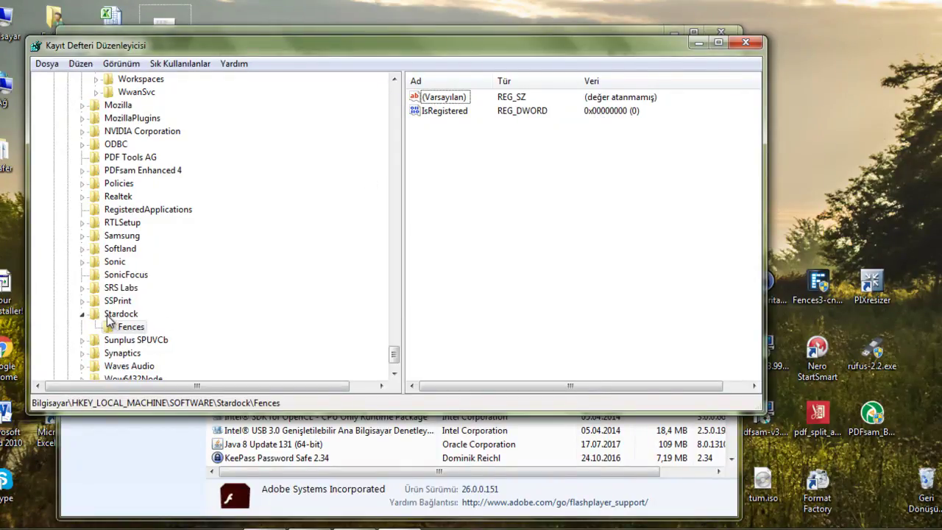
Step: Delete the Stardock key with all its subkeys from HKEY_LOCAL_MACHINE\SOFTWARE and confirm the permanent removal
{"action": "left_click", "coordinate": [110, 316]}
{"action": "left_click", "coordinate": [115, 316]}
{"action": "right_click", "coordinate": [115, 316]}
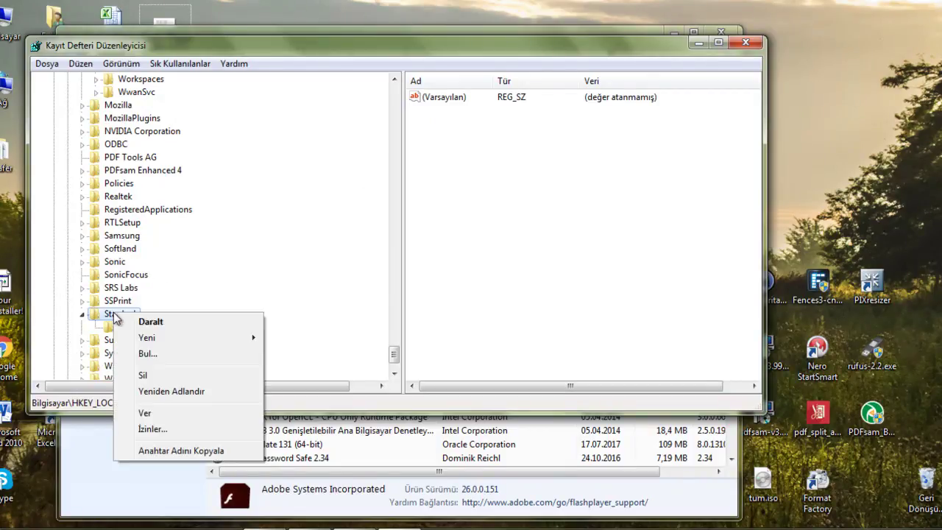
{"action": "left_click", "coordinate": [157, 373]}
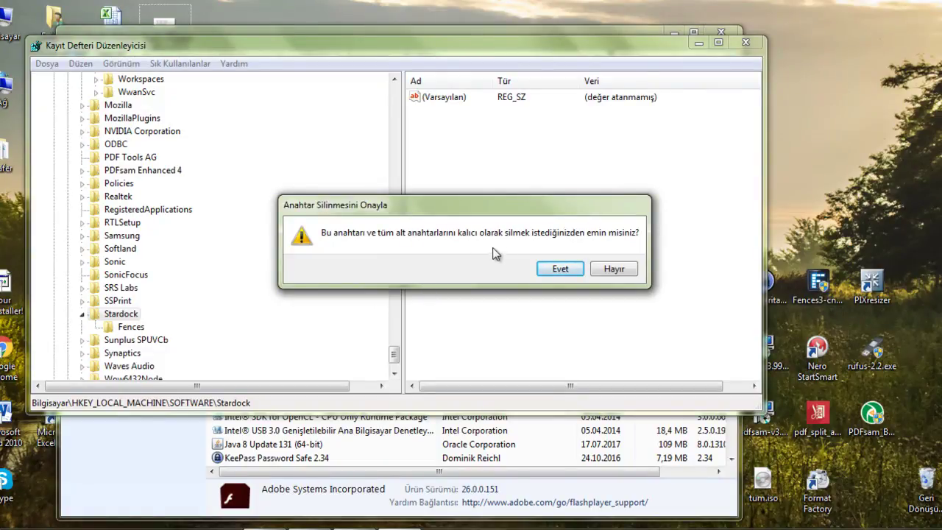
{"action": "left_click", "coordinate": [559, 273]}
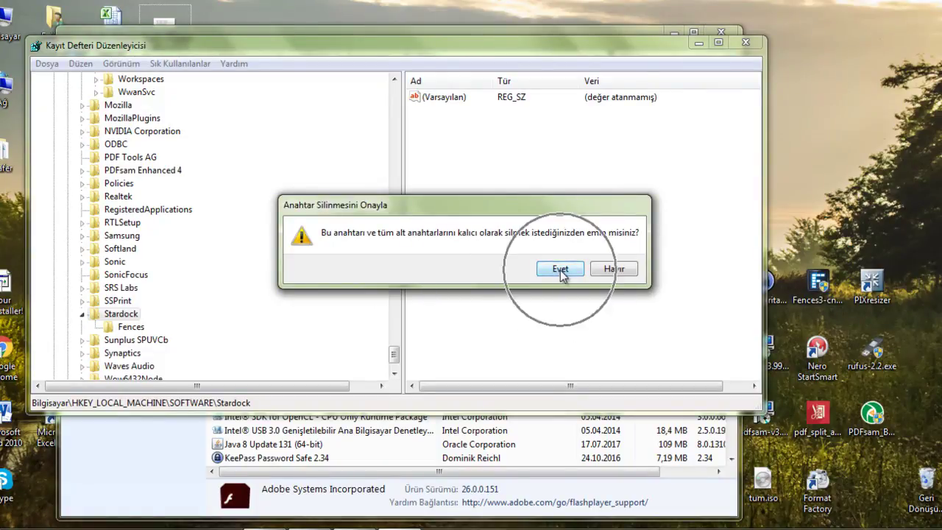